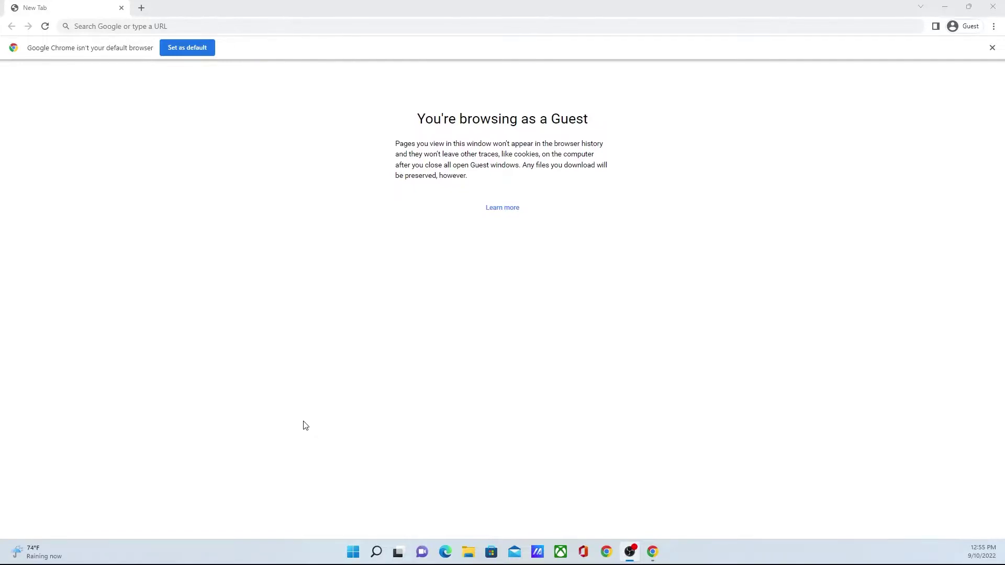
Load learn.ibm.com and bring up the 'Log in with IBMid' page.
{"action": "left_click", "coordinate": [228, 27]}
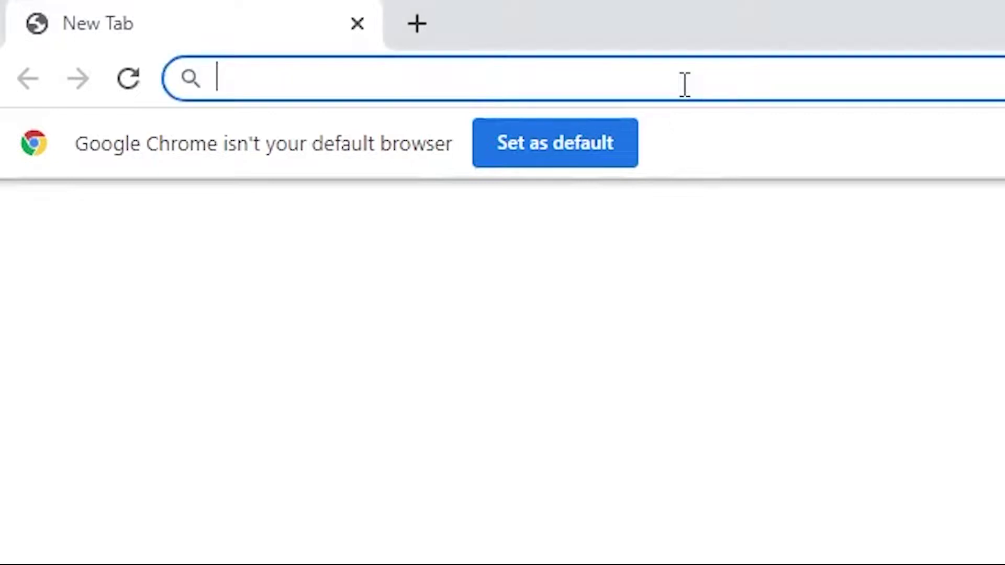
{"action": "type", "text": "learn.ibm."}
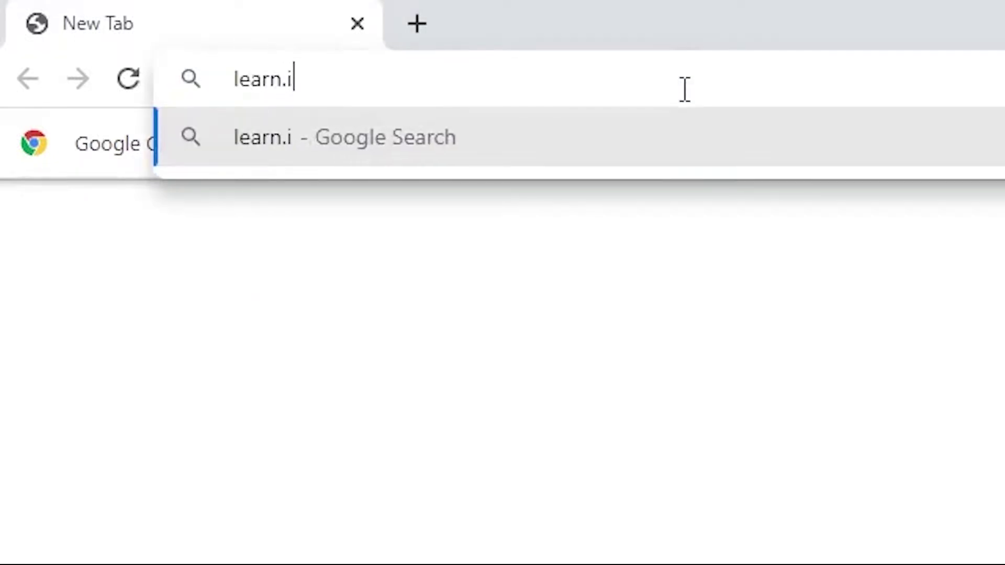
{"action": "type", "text": "com"}
{"action": "key", "text": "Return"}
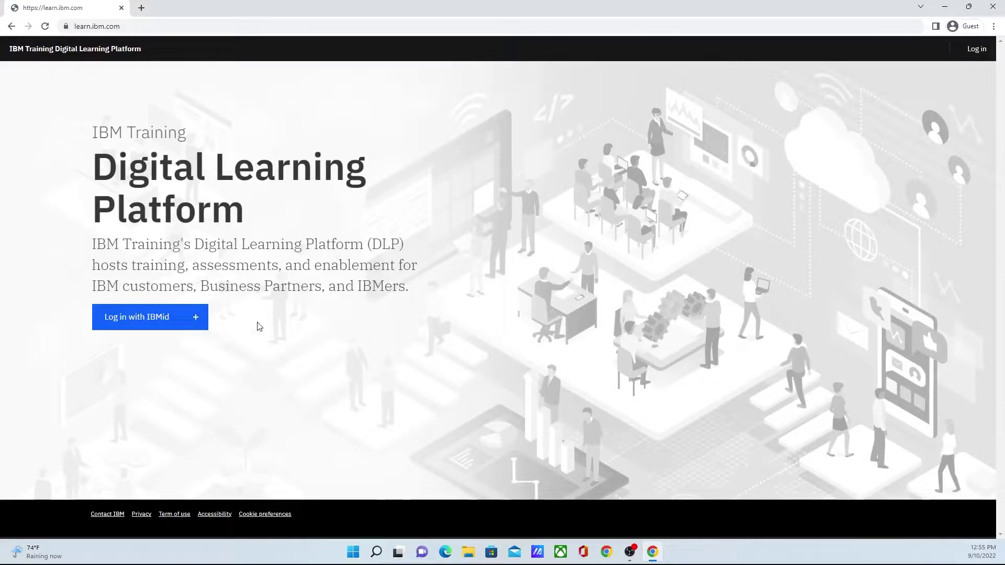
{"action": "left_click", "coordinate": [170, 321]}
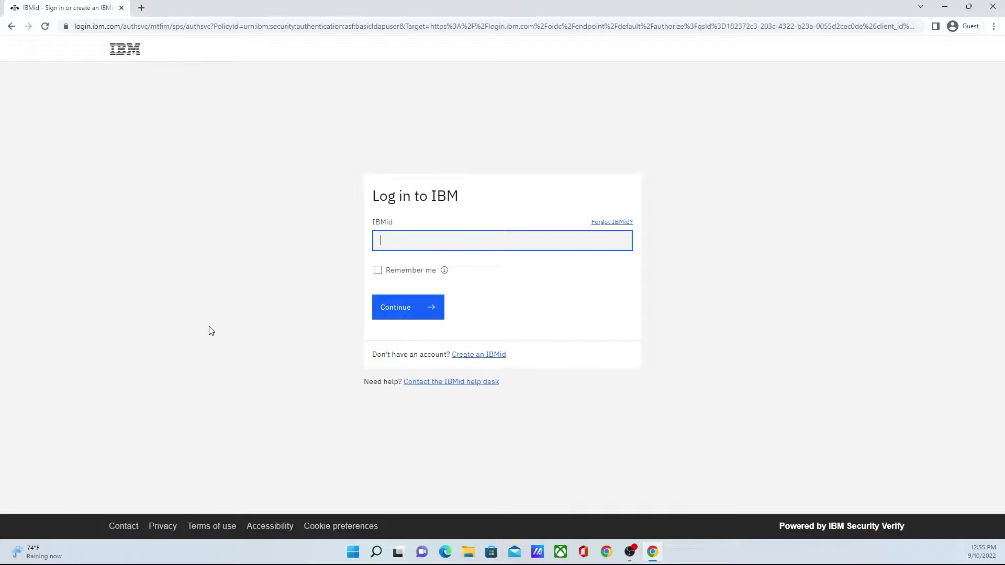
Start creating a new IBMid and enter the user's e-mail address.
{"action": "left_click", "coordinate": [466, 356]}
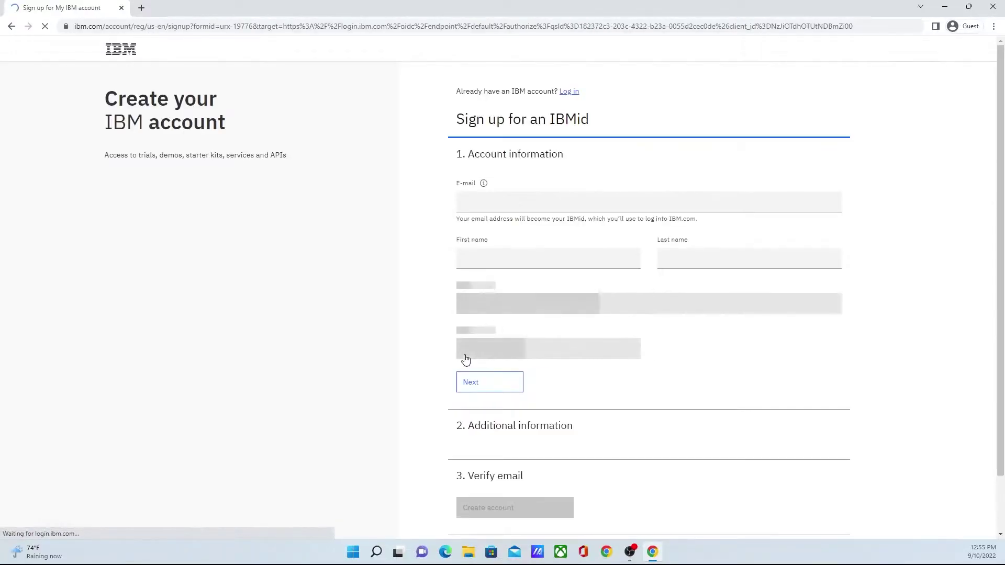
{"action": "left_click", "coordinate": [478, 202]}
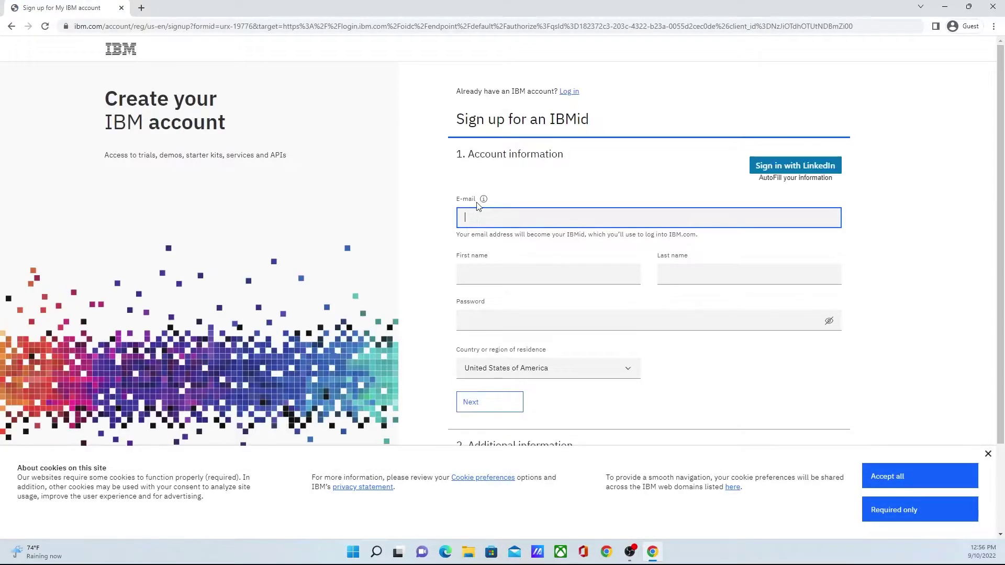
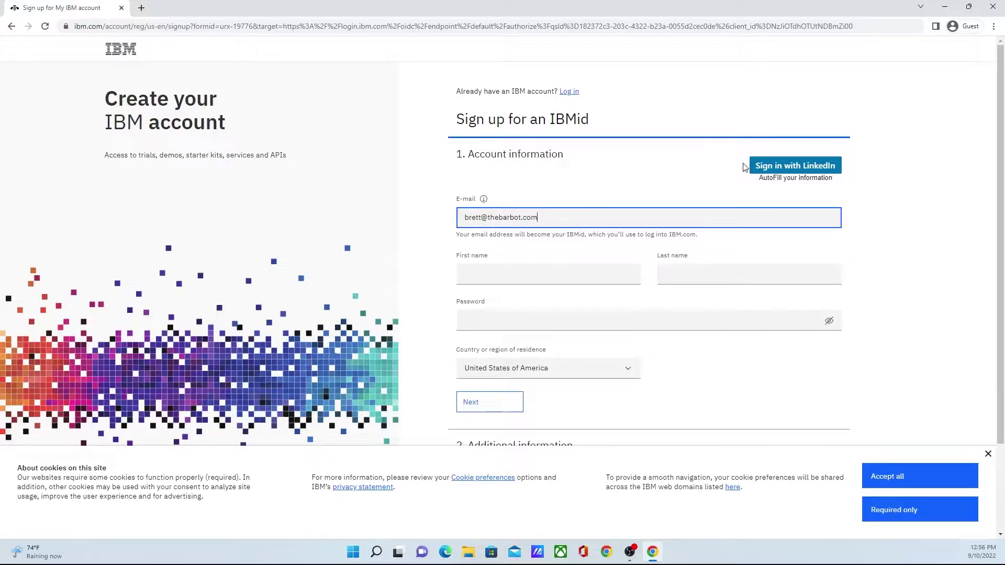
Fill in the first name, last name and password, then submit with country United States of America.
{"action": "left_click", "coordinate": [525, 270]}
{"action": "key", "text": "Tab"}
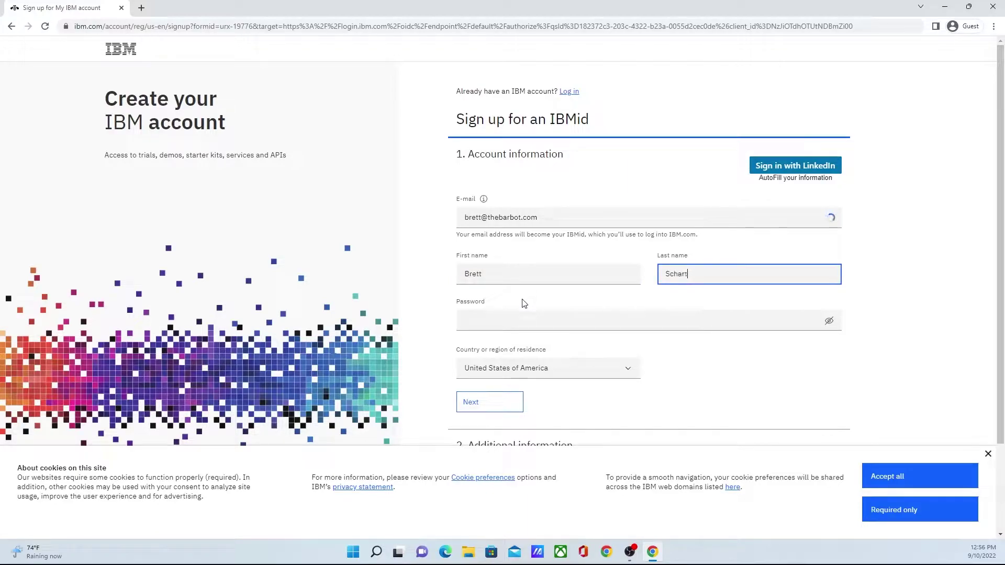
{"action": "left_click", "coordinate": [522, 310]}
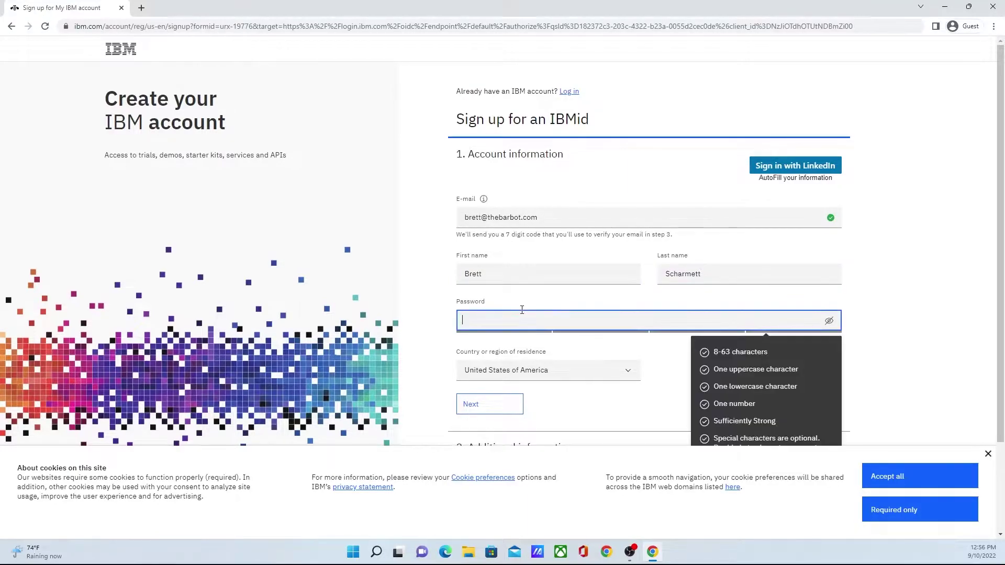
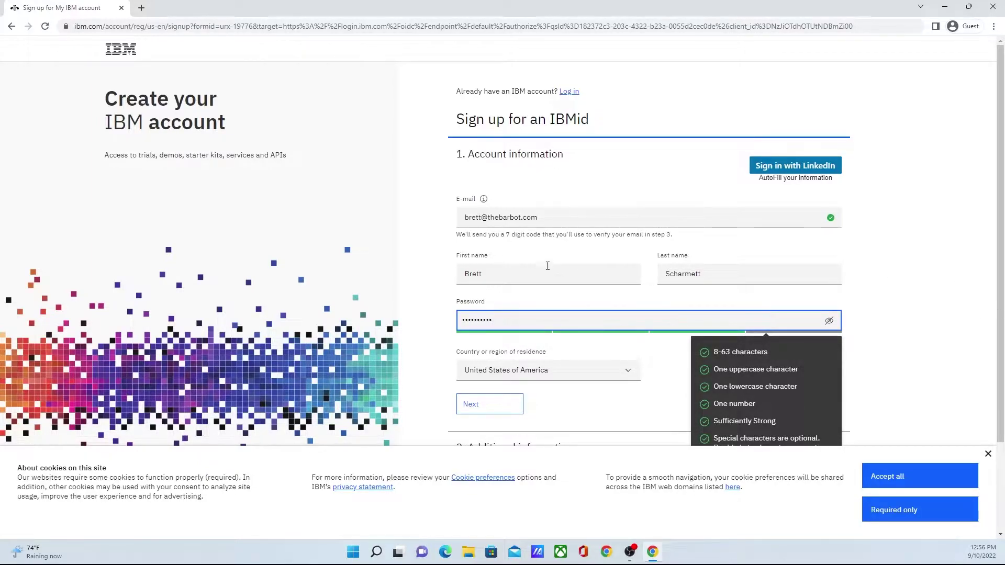
{"action": "scroll", "coordinate": [551, 269], "scroll_direction": "down", "scroll_amount": 2}
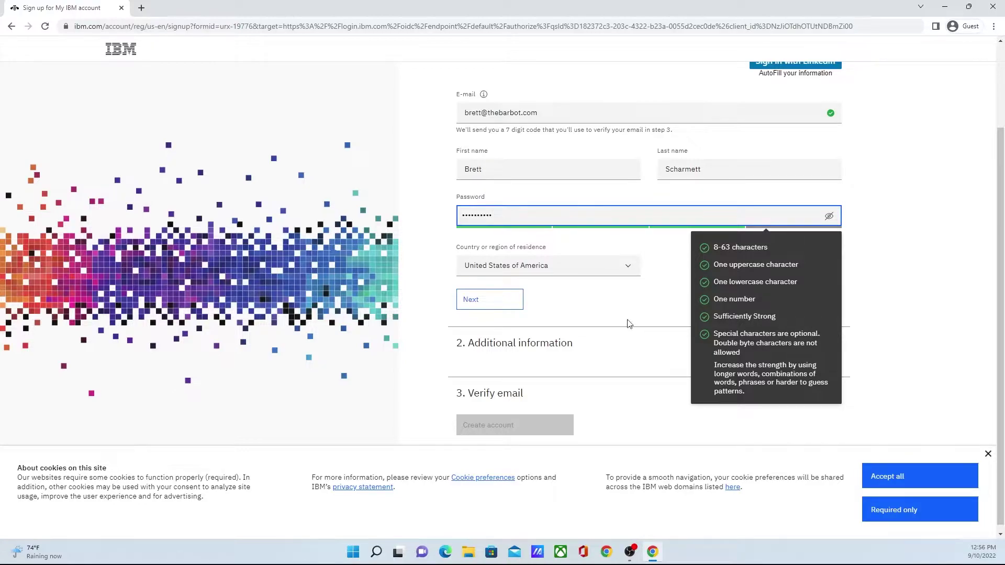
{"action": "scroll", "coordinate": [555, 304], "scroll_direction": "down", "scroll_amount": 1}
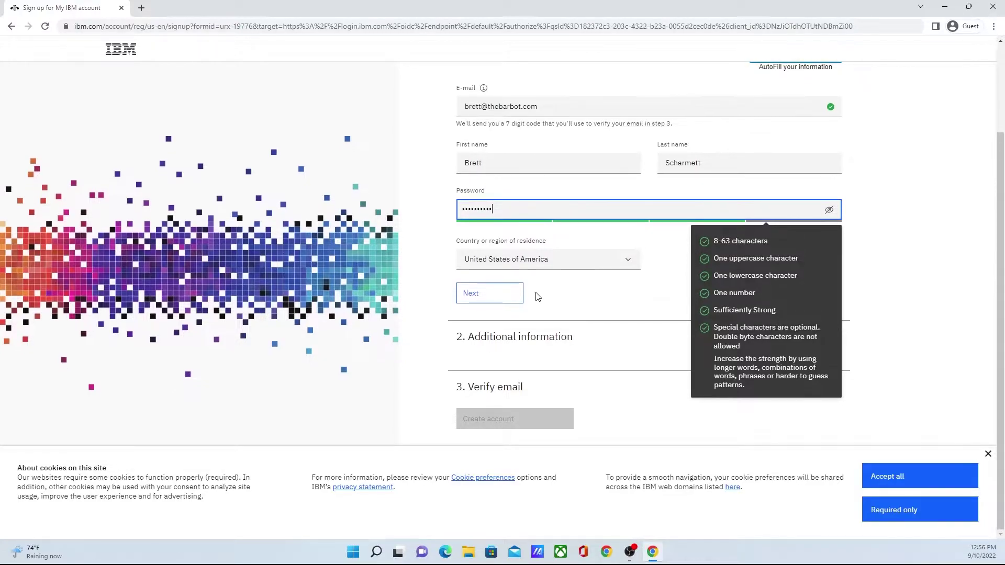
{"action": "left_click", "coordinate": [496, 299]}
Enter the company name and continue so the verification e-mail is sent.
{"action": "left_click", "coordinate": [491, 313]}
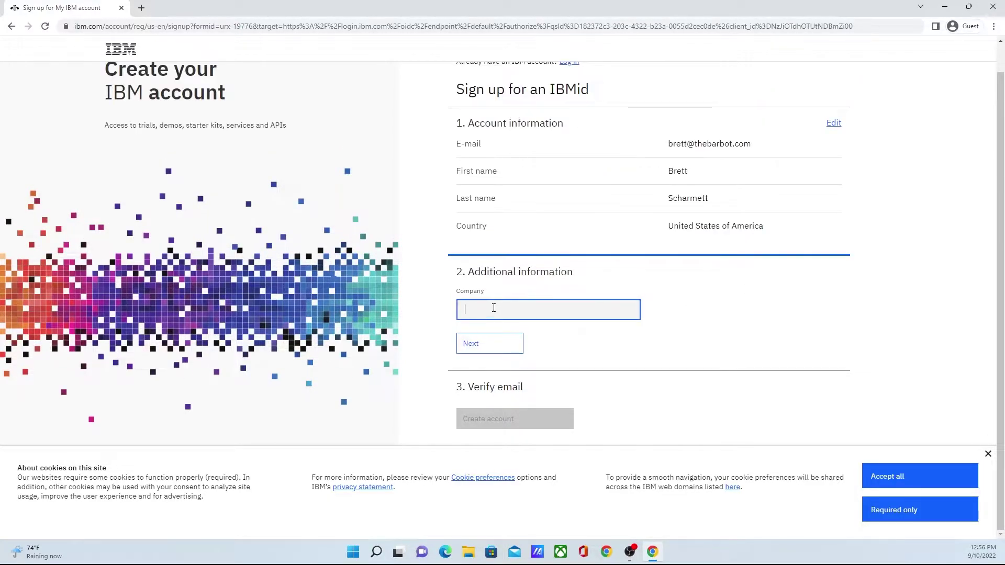
{"action": "type", "text": "Scharmett Inc."}
{"action": "left_click", "coordinate": [498, 352]}
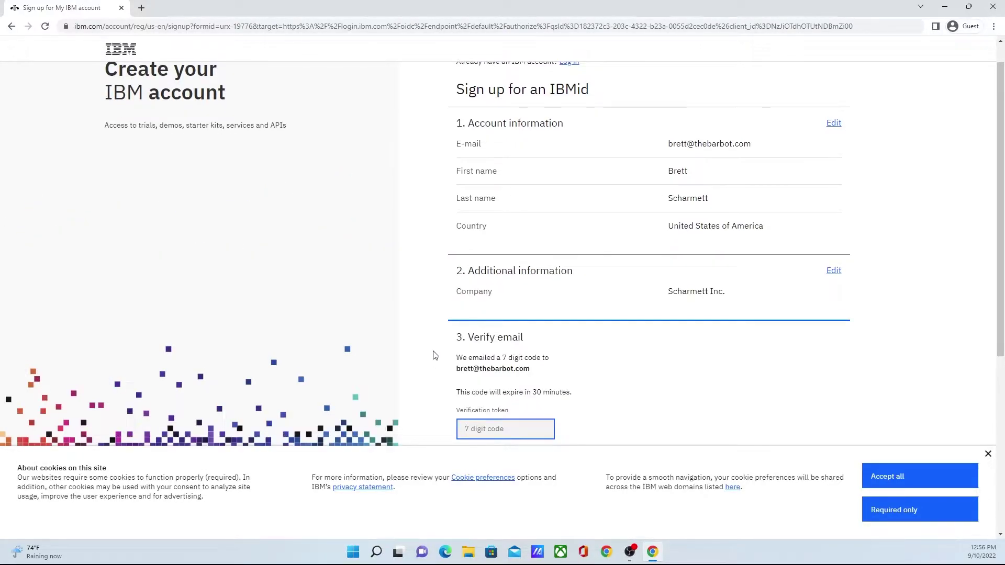
Enter the 7-digit verification code from the e-mail and scroll down to the account creation button.
{"action": "scroll", "coordinate": [434, 356], "scroll_direction": "down", "scroll_amount": 2}
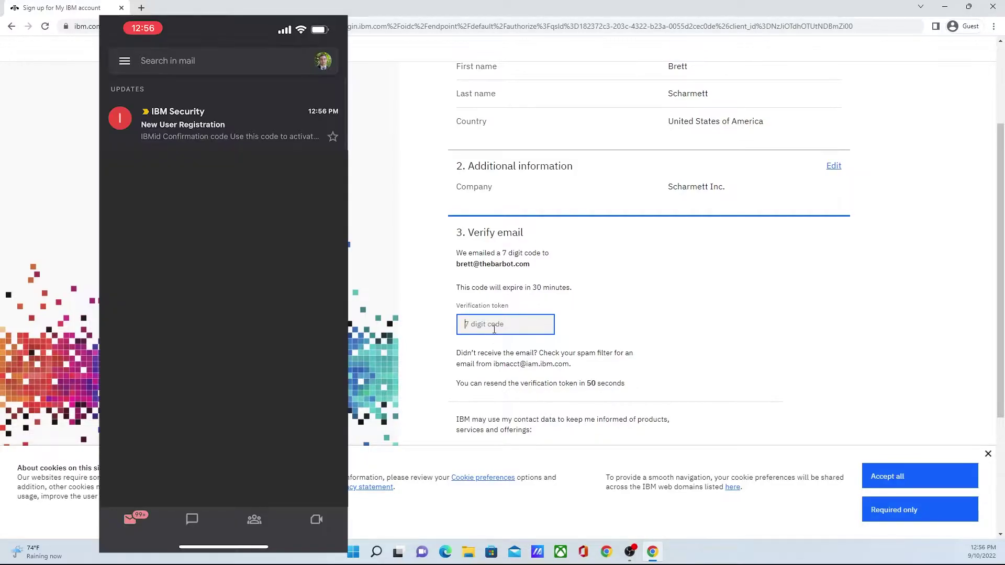
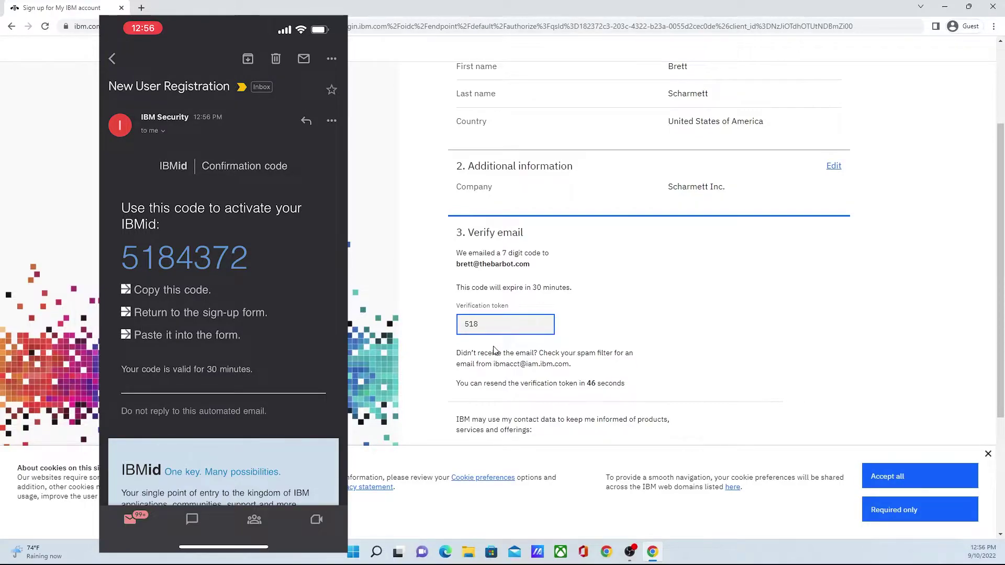
{"action": "scroll", "coordinate": [511, 335], "scroll_direction": "down", "scroll_amount": 2}
{"action": "scroll", "coordinate": [535, 309], "scroll_direction": "down", "scroll_amount": 2}
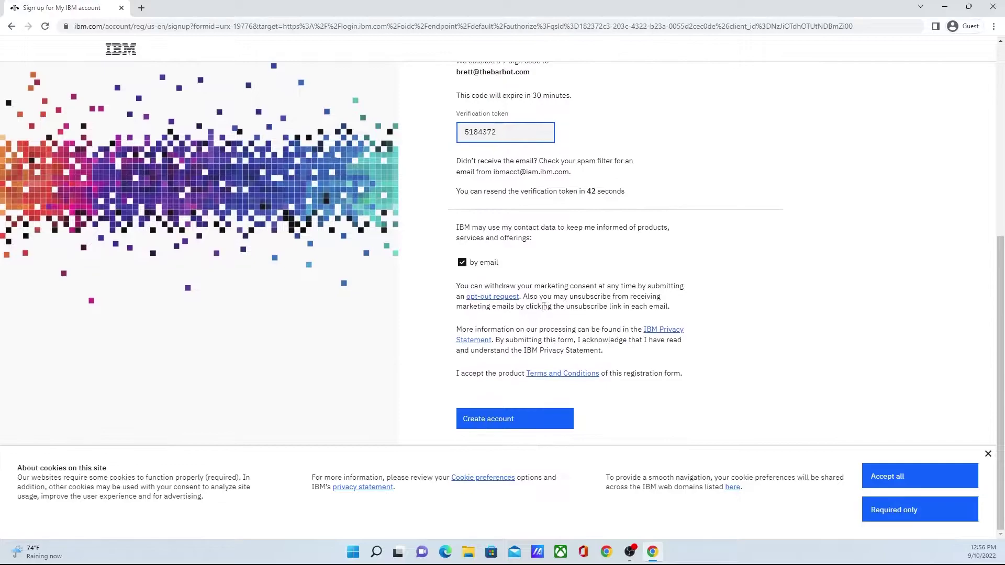
Dismiss the cookie banner and accept the IBMid account terms to create the account.
{"action": "left_click", "coordinate": [510, 420]}
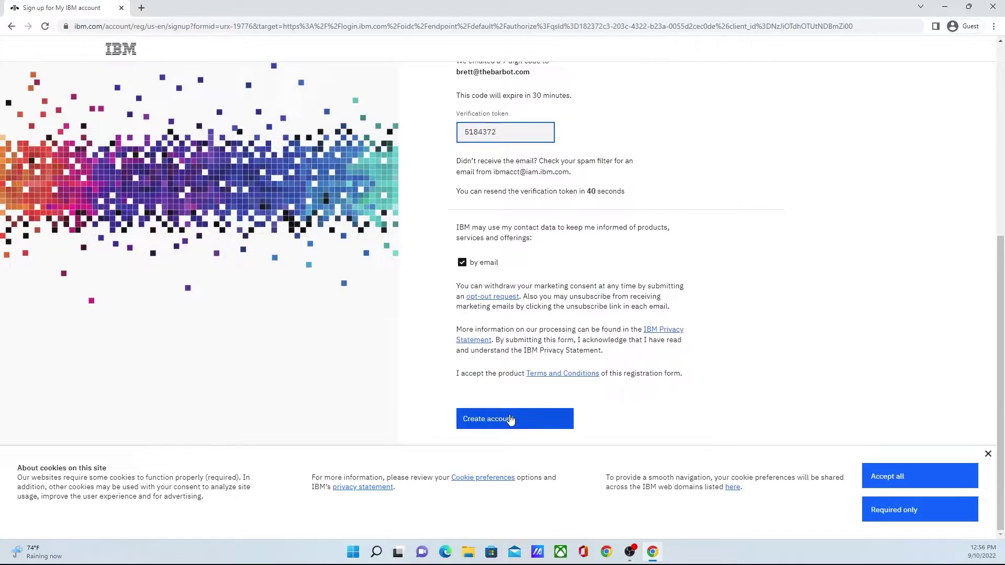
{"action": "scroll", "coordinate": [548, 283], "scroll_direction": "down", "scroll_amount": 3}
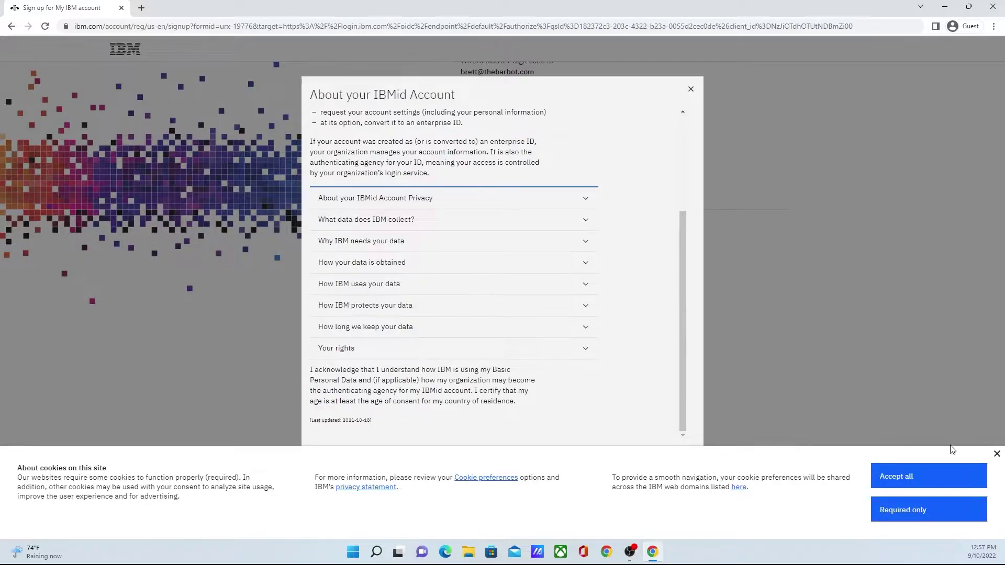
{"action": "left_click", "coordinate": [997, 454]}
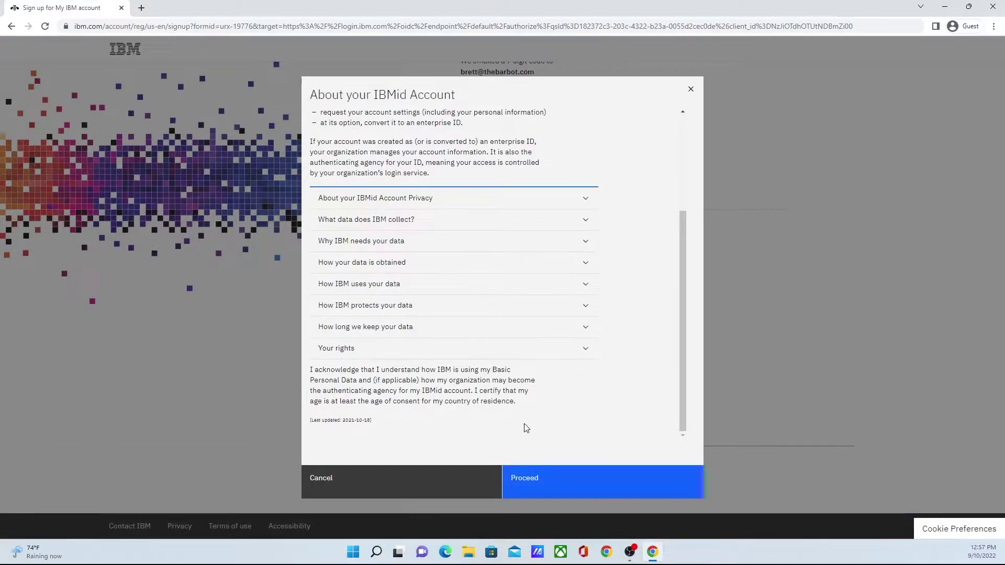
{"action": "left_click", "coordinate": [554, 486]}
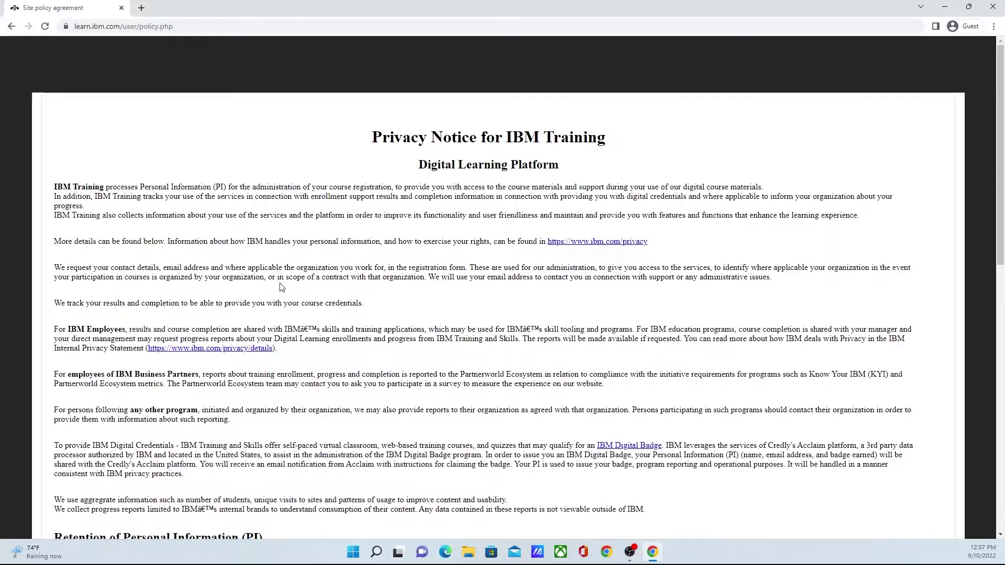
Accept the Digital Learning Platform privacy notice to reach the empty My Enrollments dashboard.
{"action": "scroll", "coordinate": [271, 267], "scroll_direction": "down", "scroll_amount": 1}
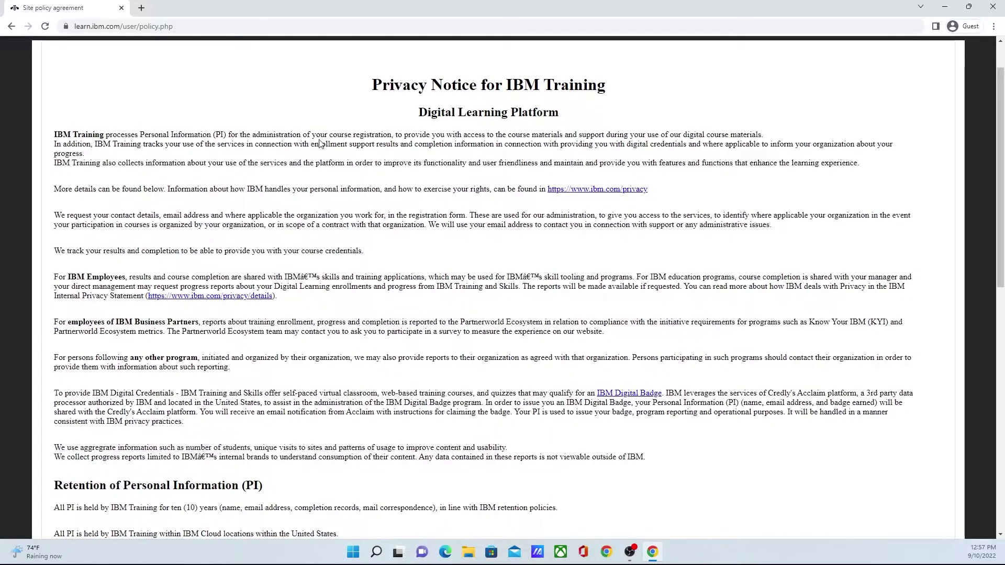
{"action": "scroll", "coordinate": [322, 140], "scroll_direction": "down", "scroll_amount": 1}
{"action": "scroll", "coordinate": [323, 140], "scroll_direction": "down", "scroll_amount": 10}
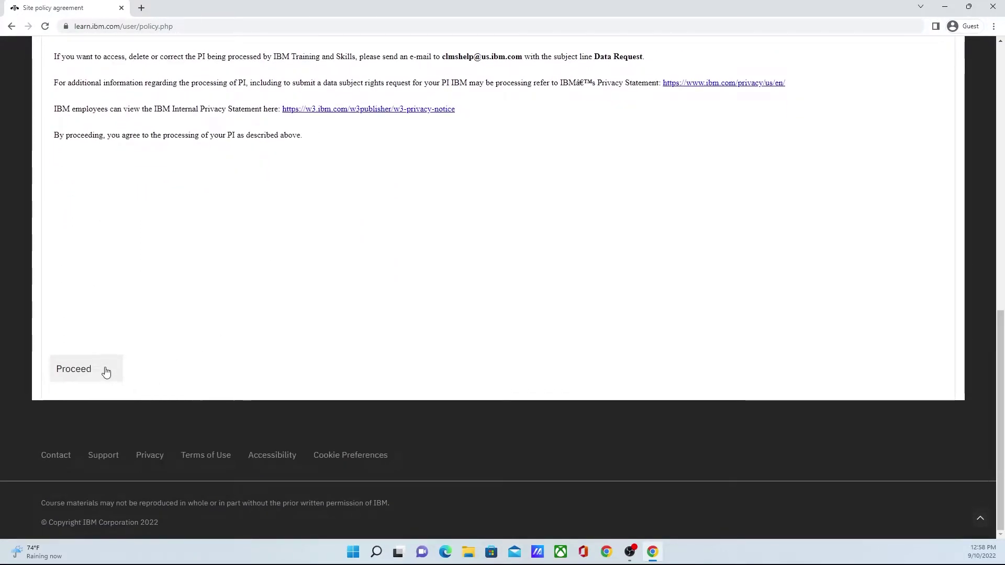
{"action": "left_click", "coordinate": [106, 371]}
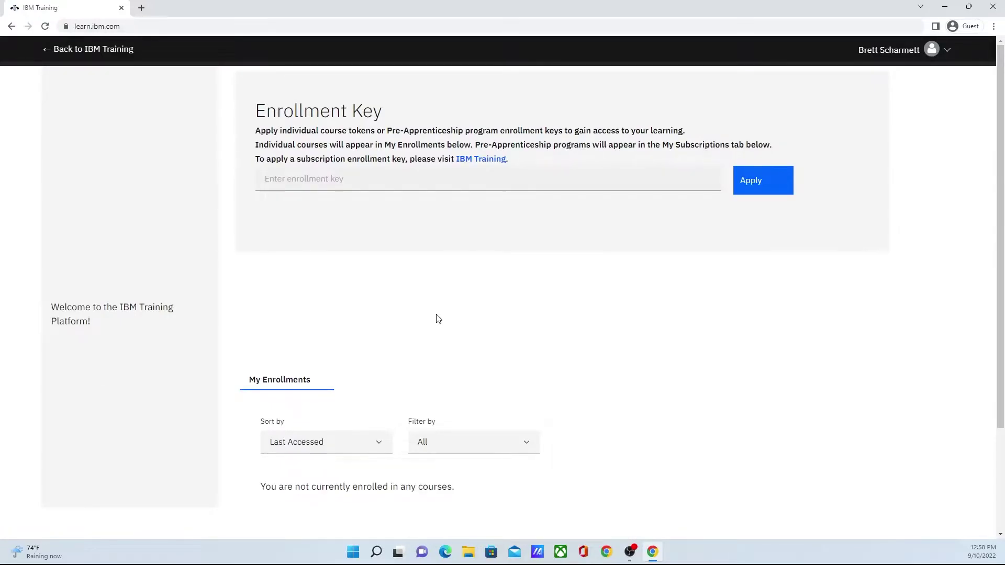
Open the IBM Training site from the Enrollment Key section and go to its catalogue Search page.
{"action": "left_click", "coordinate": [478, 159]}
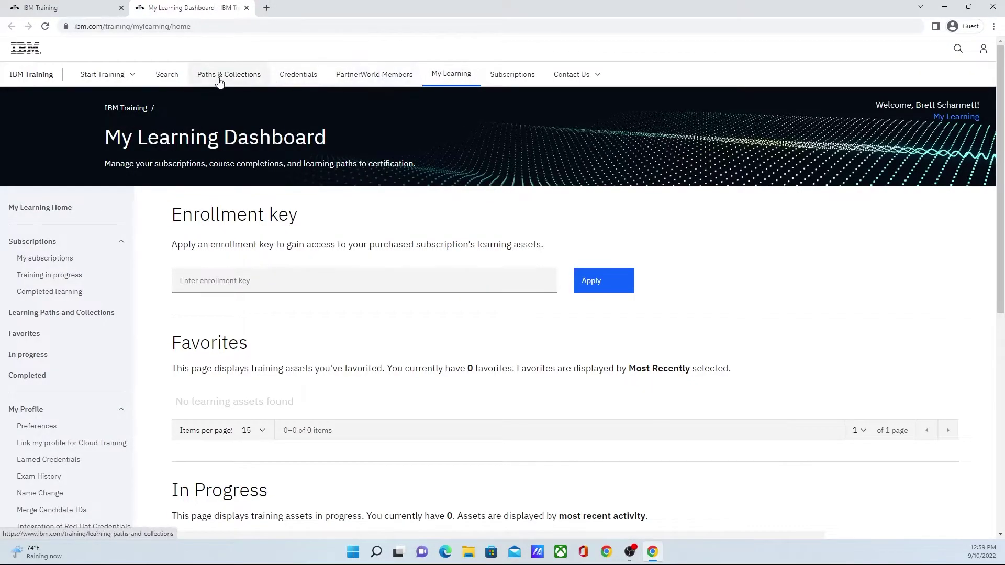
{"action": "left_click", "coordinate": [174, 82]}
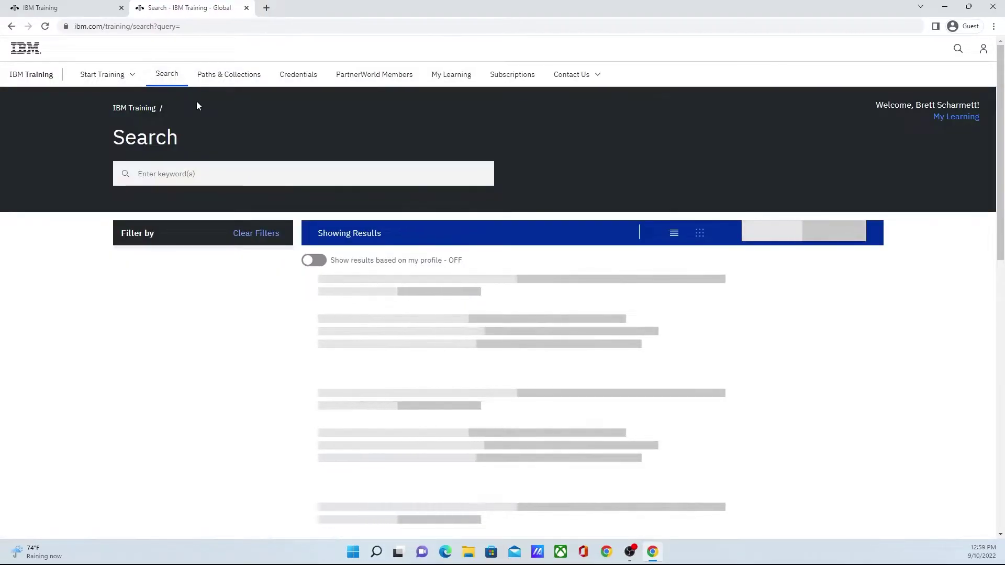
Search 'engineering lifecycle management quick start' and favourite the ELM Quick Tour course (DLP-DL25472G).
{"action": "left_click", "coordinate": [259, 174]}
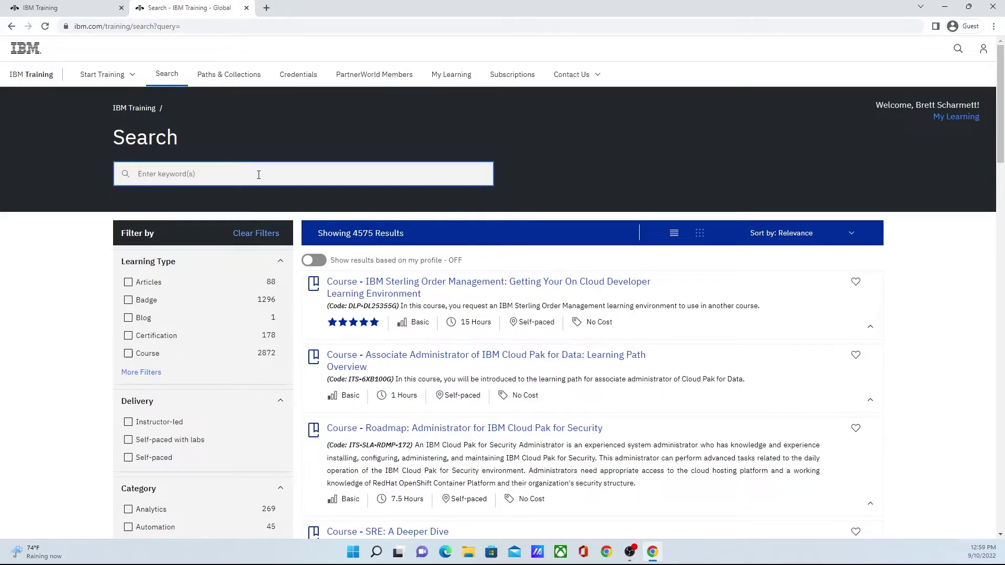
{"action": "type", "text": "engineering lifecyc"}
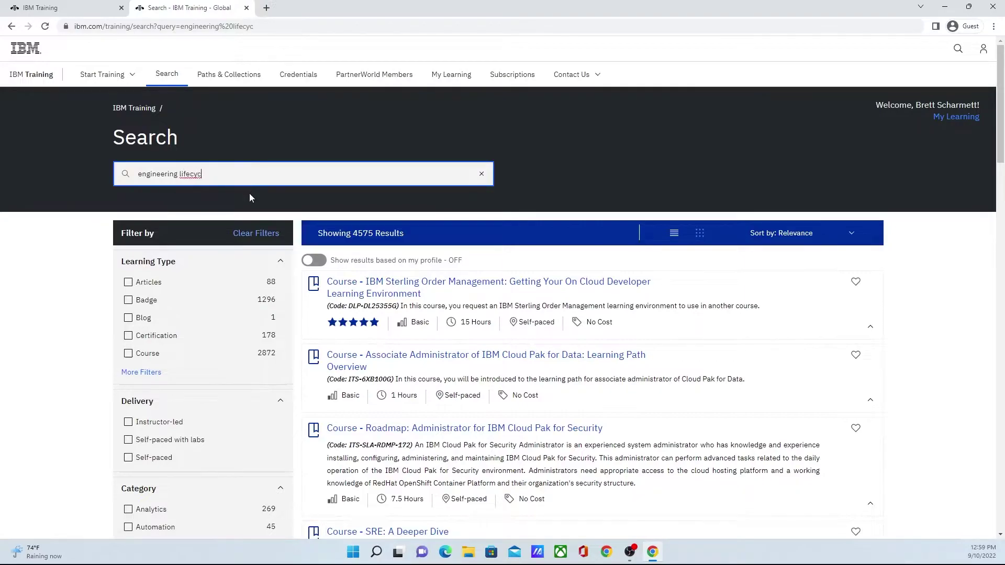
{"action": "type", "text": "le management "}
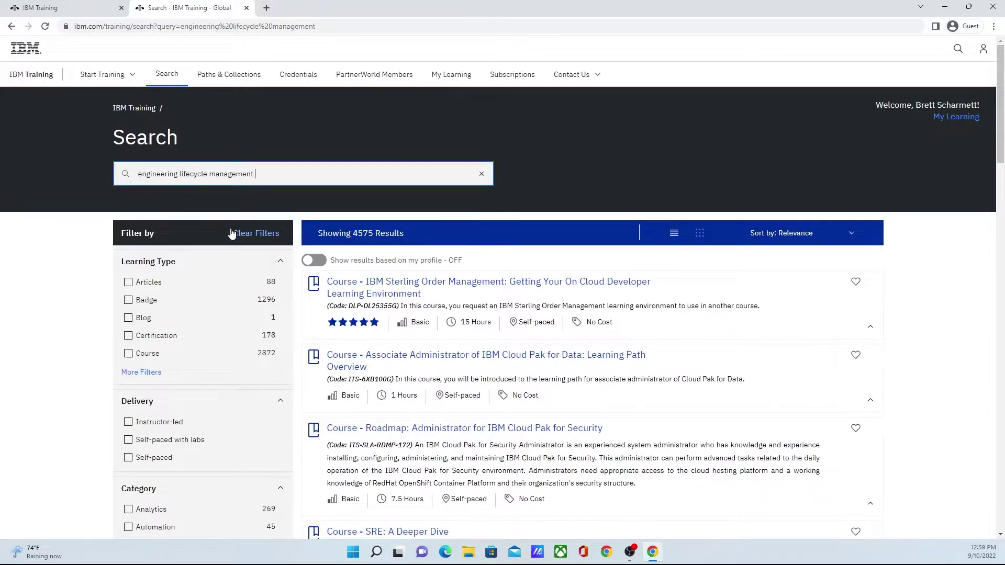
{"action": "type", "text": "quick start"}
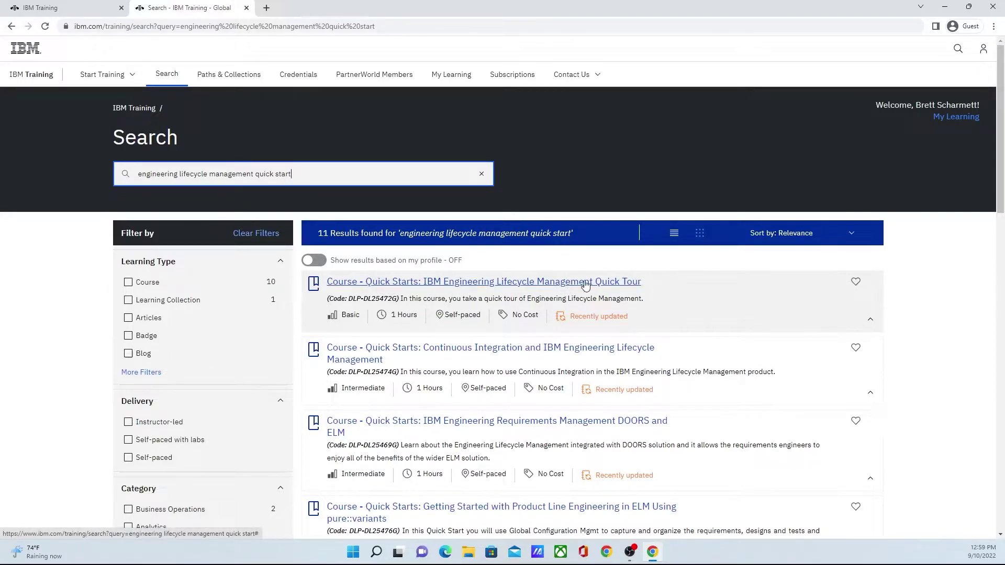
{"action": "left_click", "coordinate": [856, 282]}
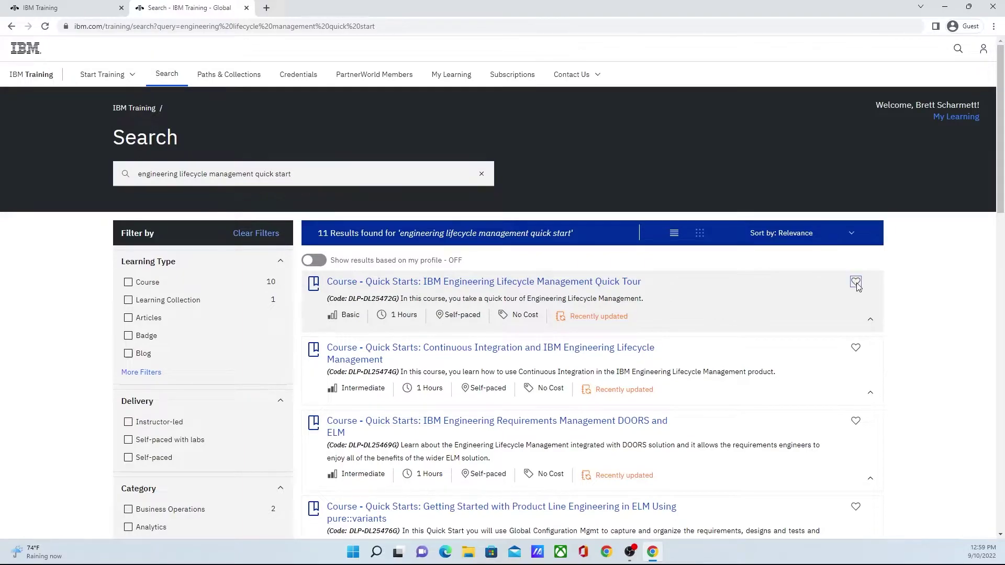
Open the ELM Quick Tour course and its 'What is IBM Engineering Lifecycle Management?' activity.
{"action": "left_click", "coordinate": [483, 283]}
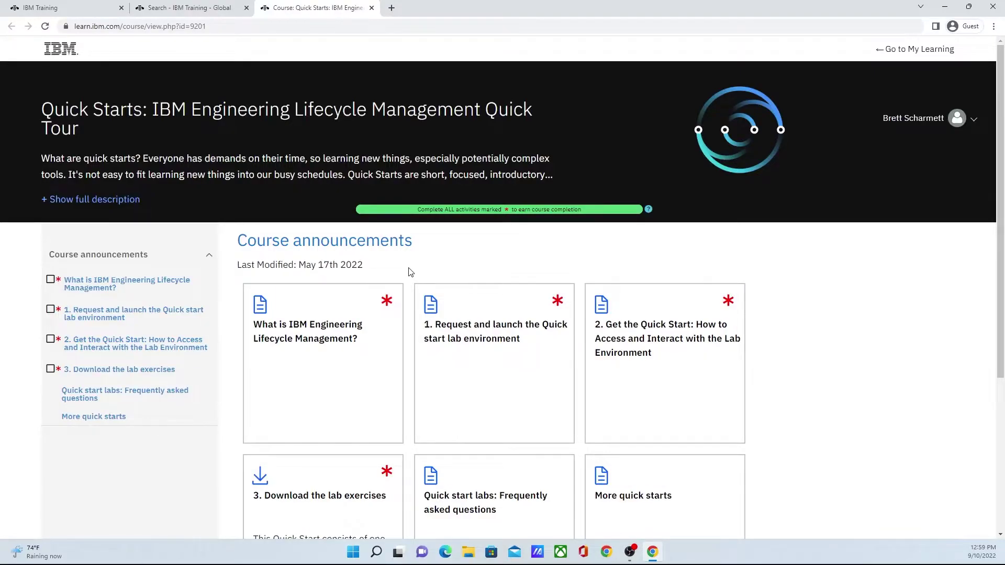
{"action": "scroll", "coordinate": [370, 265], "scroll_direction": "down", "scroll_amount": 2}
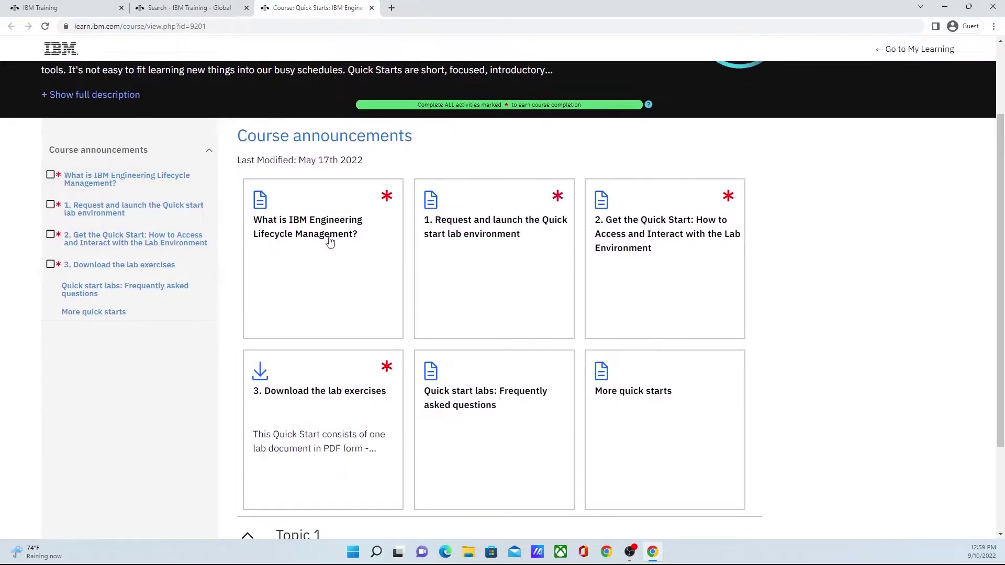
{"action": "left_click", "coordinate": [276, 226]}
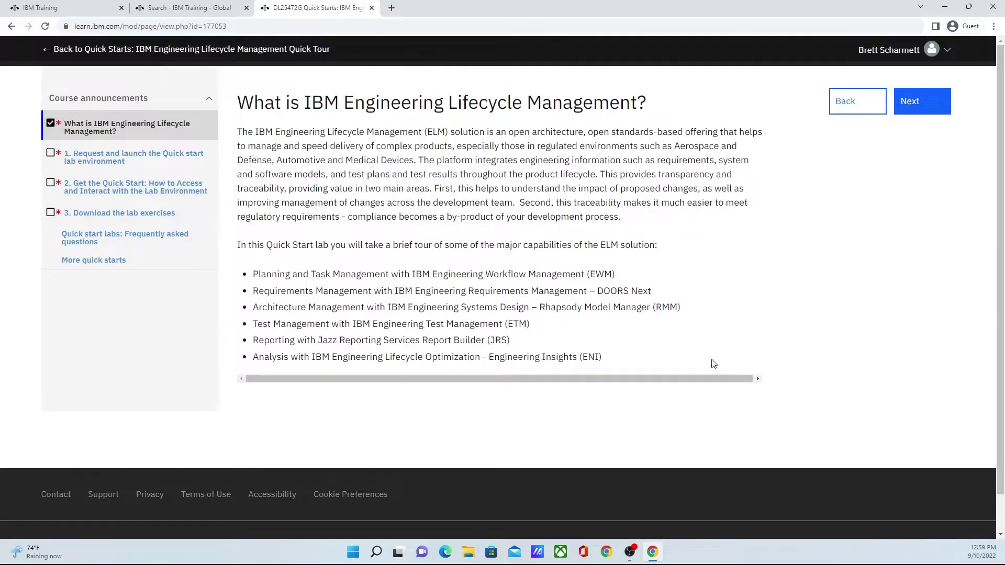
Advance to the Request and launch lab activity and launch the lab in US-Central.
{"action": "left_click", "coordinate": [914, 102]}
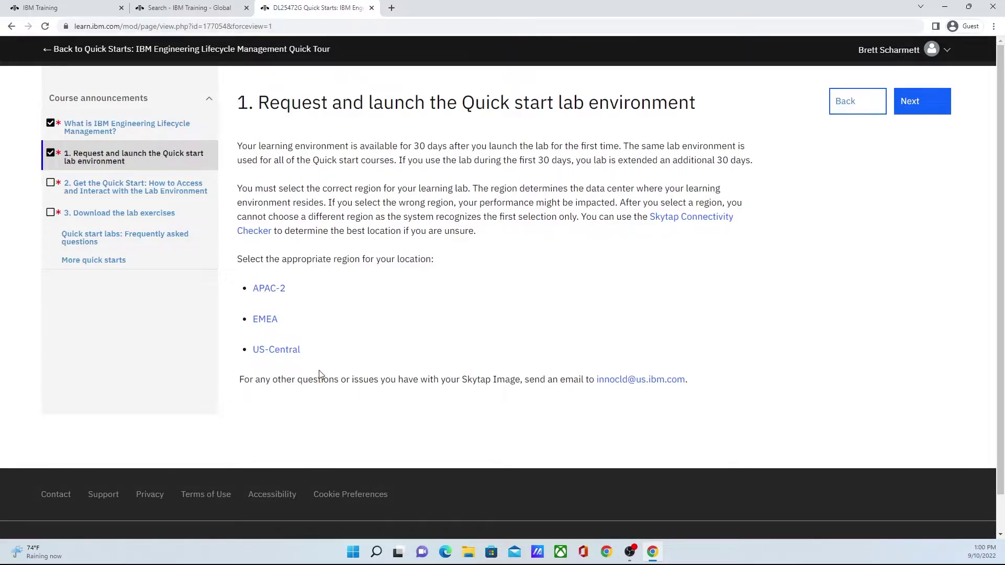
{"action": "left_click", "coordinate": [272, 355]}
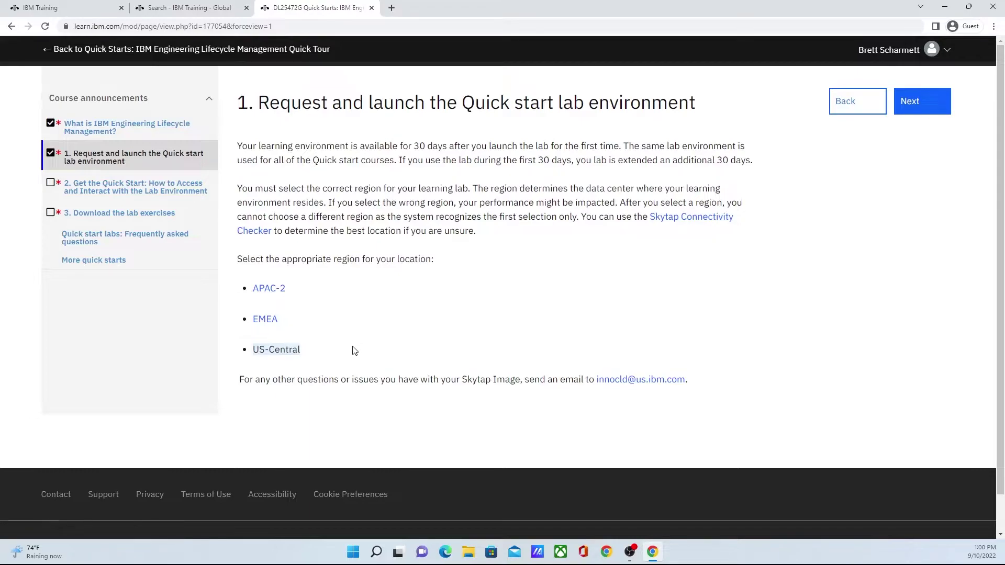
{"action": "left_click", "coordinate": [283, 350]}
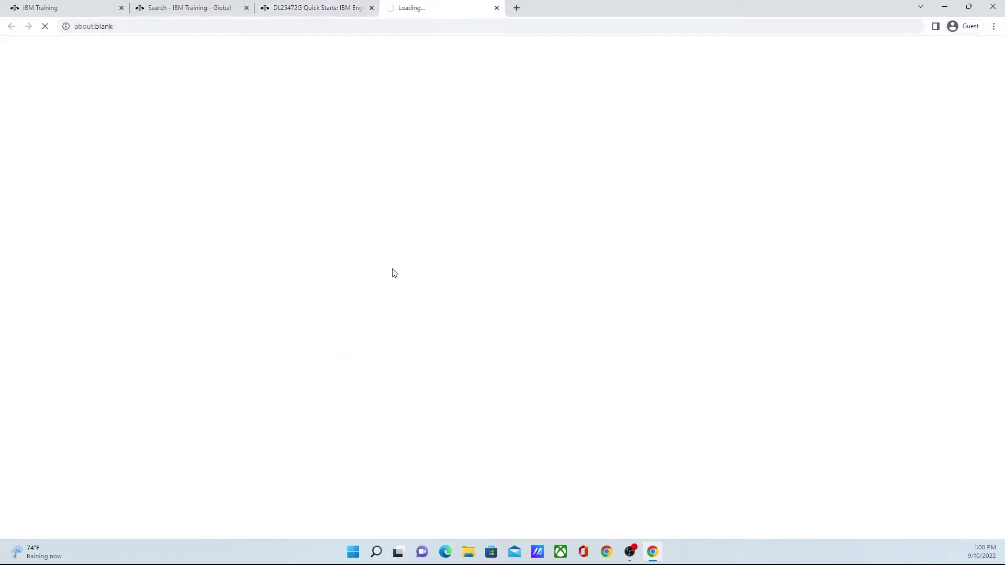
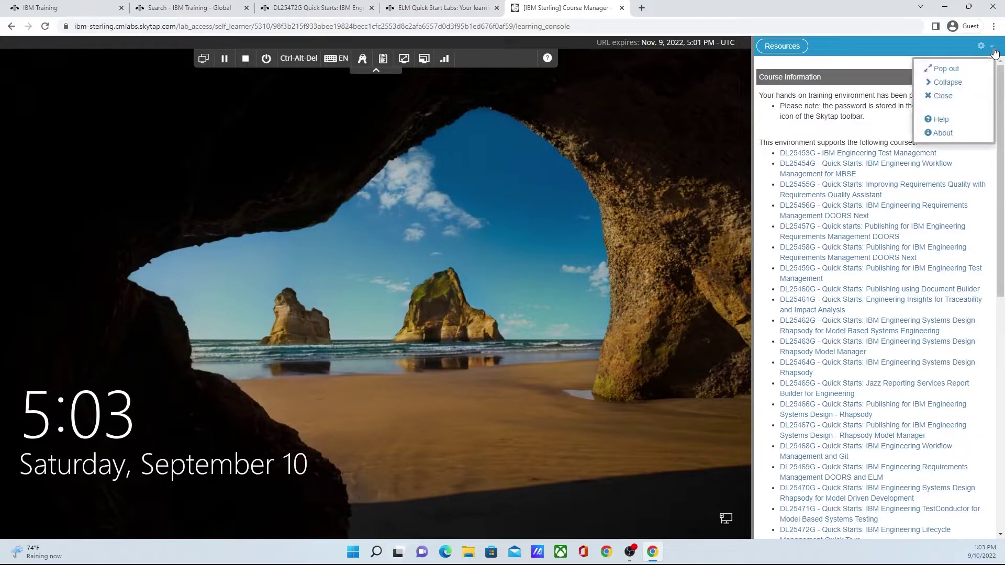
Collapse the course information pane and dismiss the VM lock screen to show Administrator sign-in.
{"action": "left_click", "coordinate": [946, 83]}
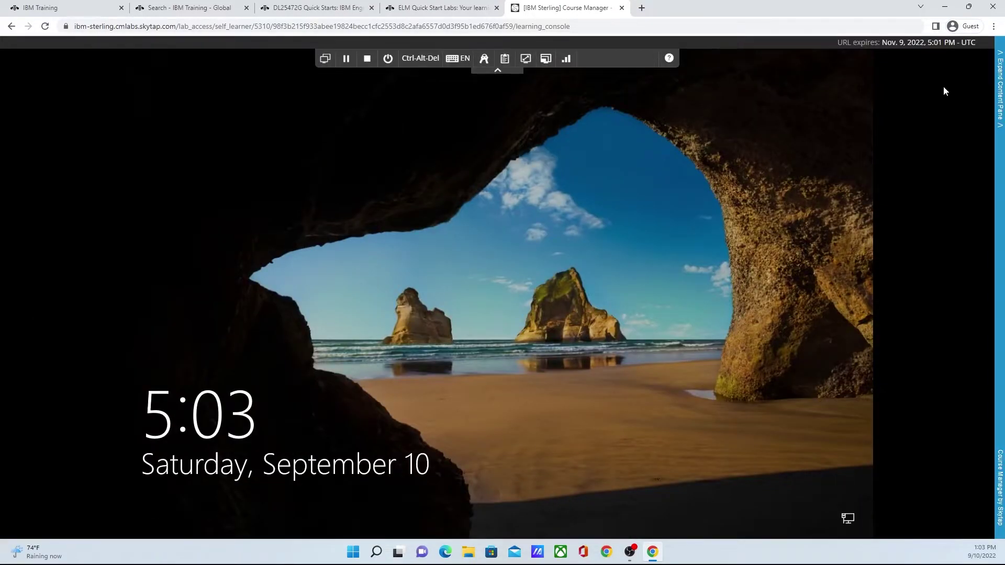
{"action": "left_click", "coordinate": [1000, 61]}
{"action": "left_click", "coordinate": [986, 49]}
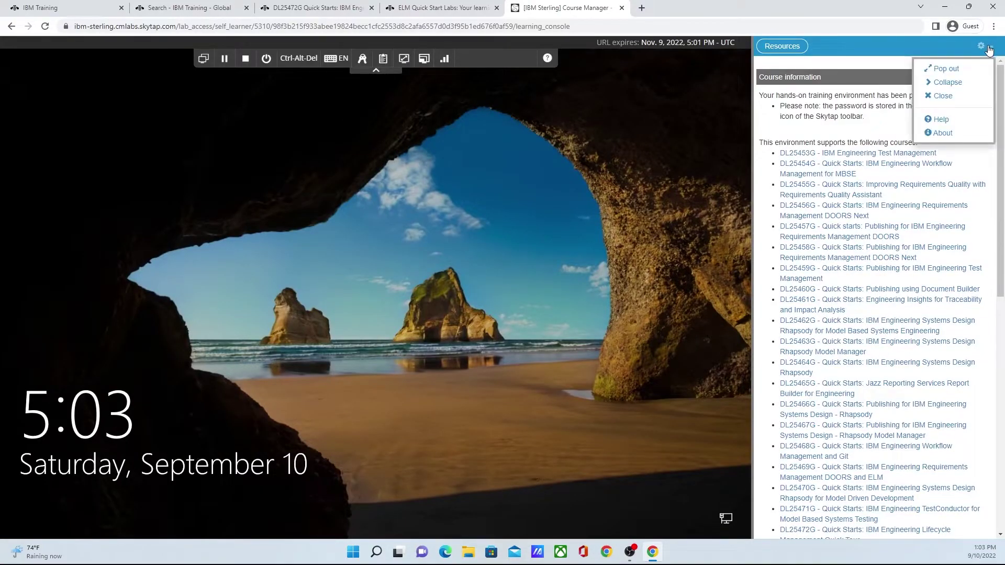
{"action": "left_click", "coordinate": [962, 87]}
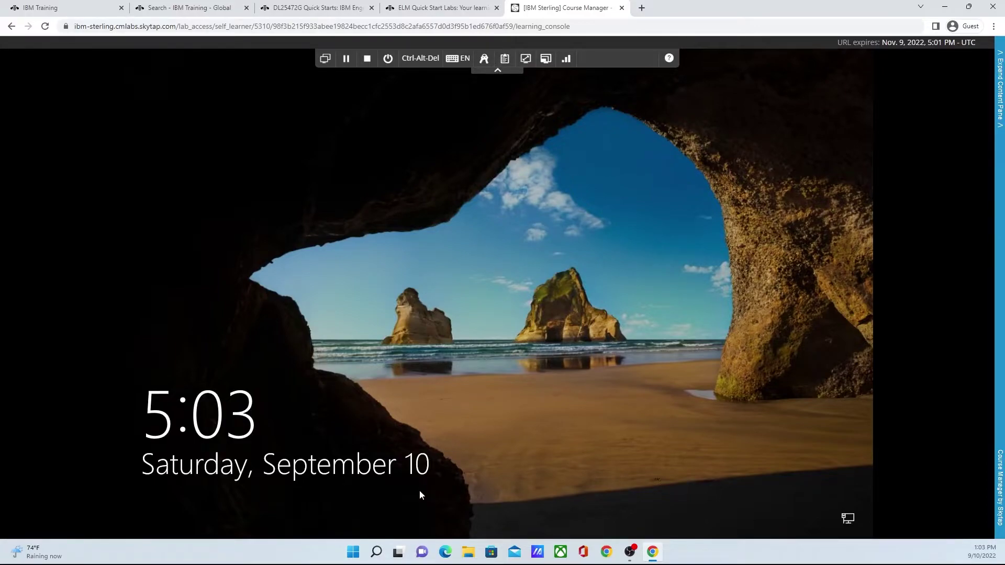
{"action": "left_click", "coordinate": [409, 318]}
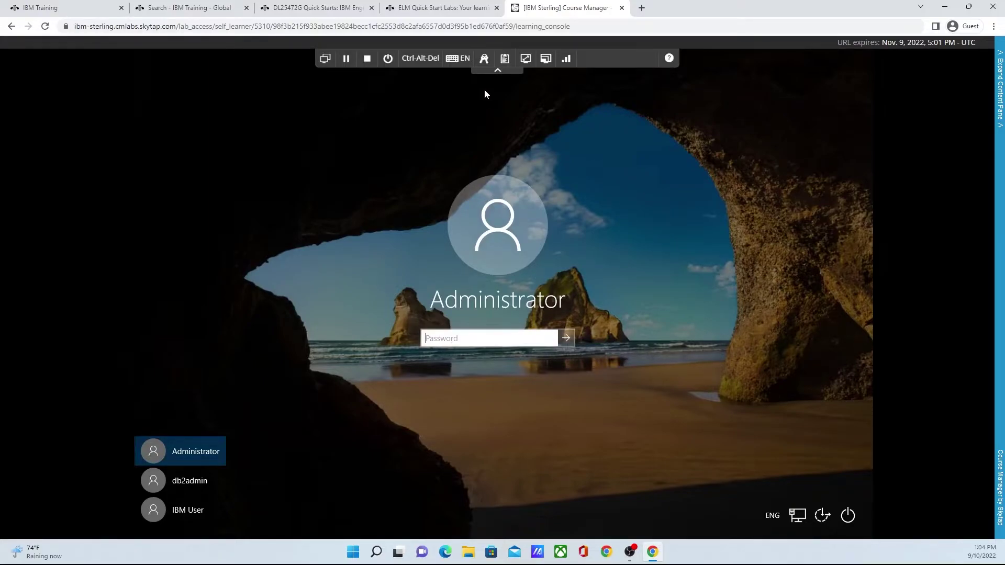
Insert the stored Administrator password from the Credentials panel and sign in to Windows.
{"action": "left_click", "coordinate": [486, 59]}
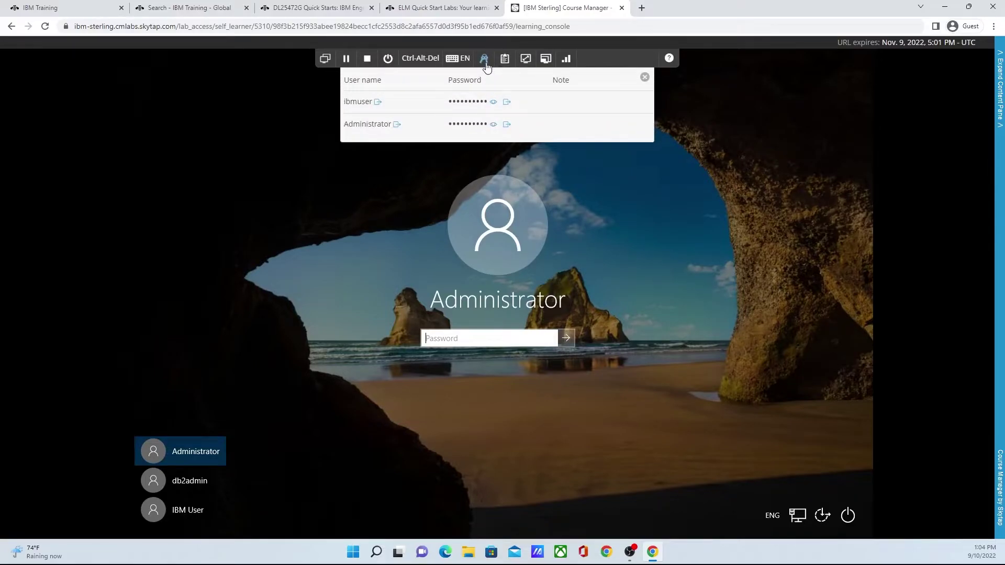
{"action": "left_click", "coordinate": [494, 124]}
{"action": "left_click", "coordinate": [506, 127]}
{"action": "left_click", "coordinate": [567, 339]}
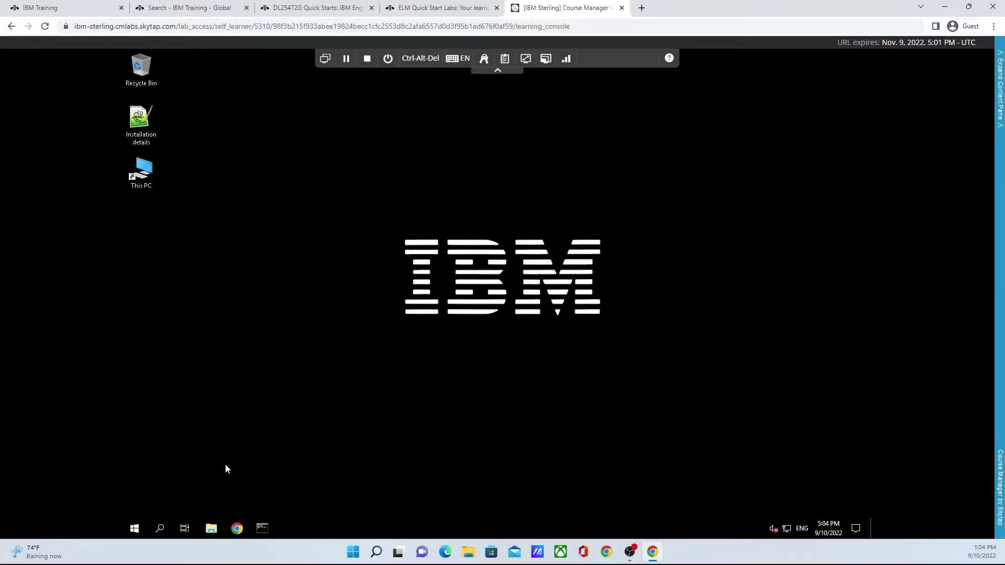
Launch Chrome in the VM and review the Engineering and neighbouring bookmark folders.
{"action": "left_click", "coordinate": [236, 530]}
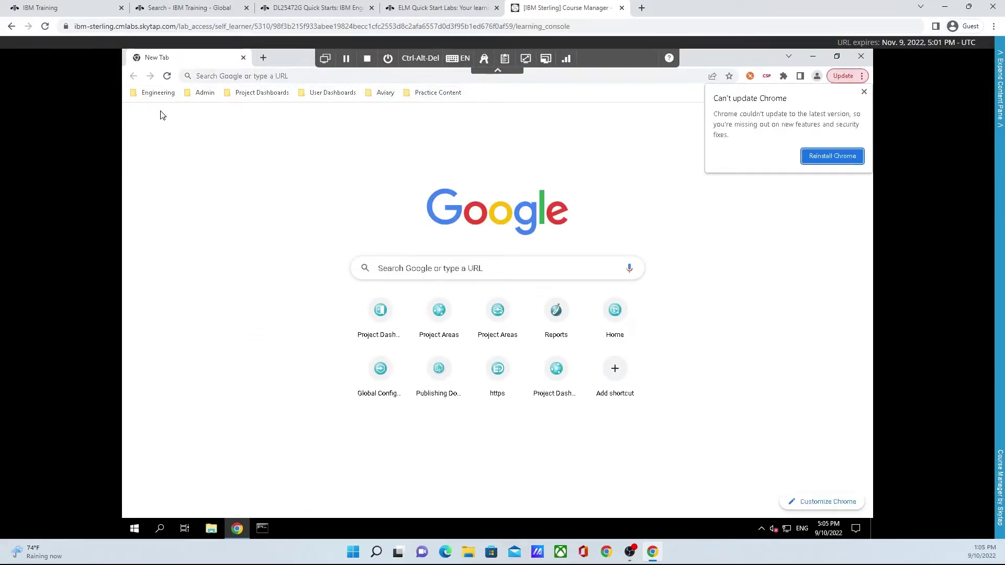
{"action": "left_click", "coordinate": [157, 93]}
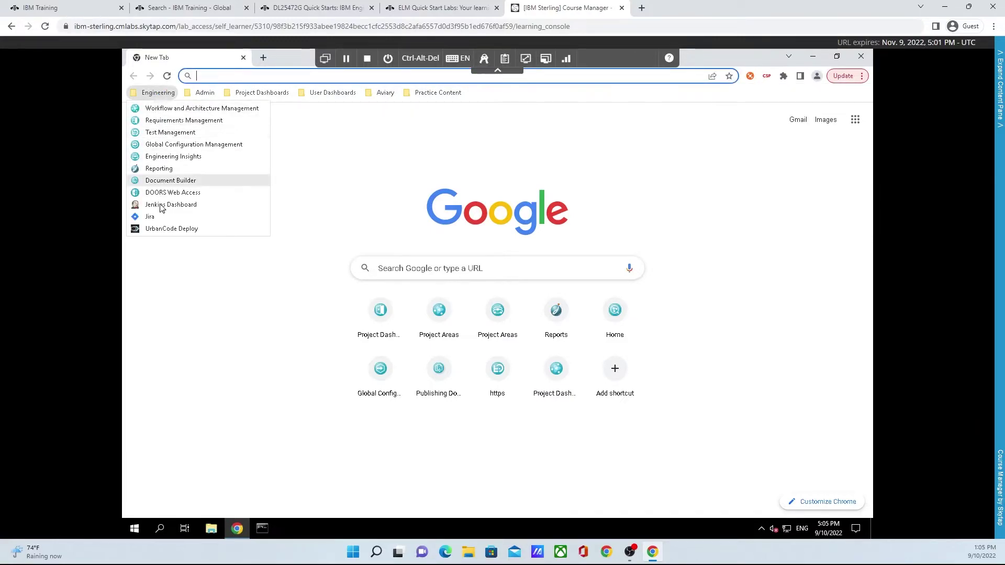
{"action": "mouse_move", "coordinate": [280, 96]}
{"action": "mouse_move", "coordinate": [424, 96]}
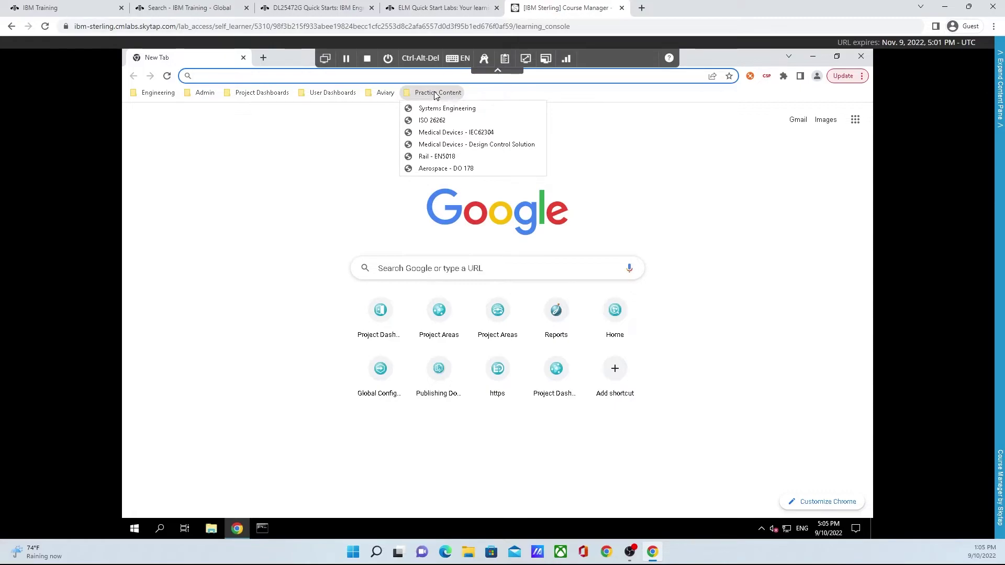
{"action": "left_click", "coordinate": [358, 140]}
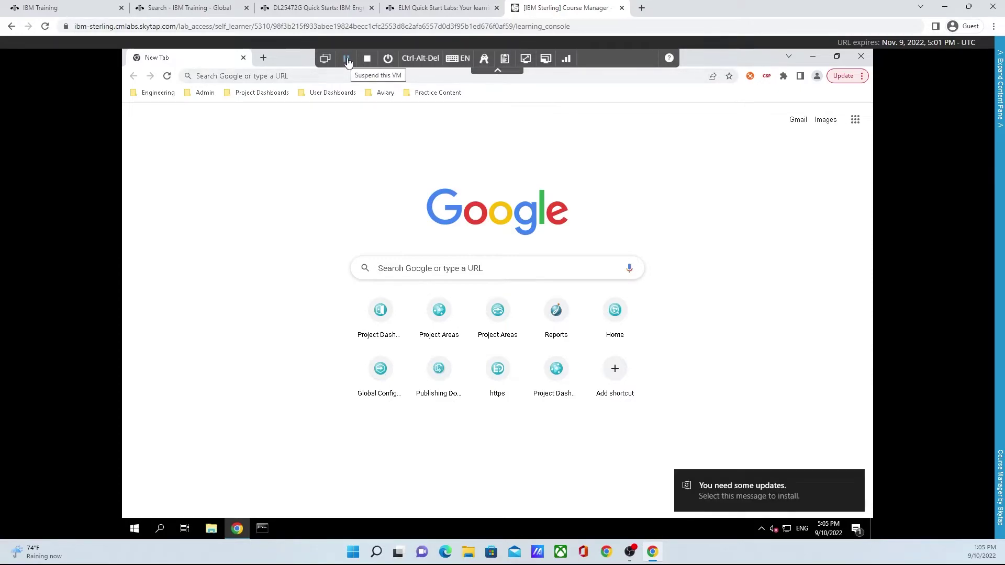
Suspend the lab VM with the Skytap toolbar's pause button.
{"action": "left_click", "coordinate": [346, 59]}
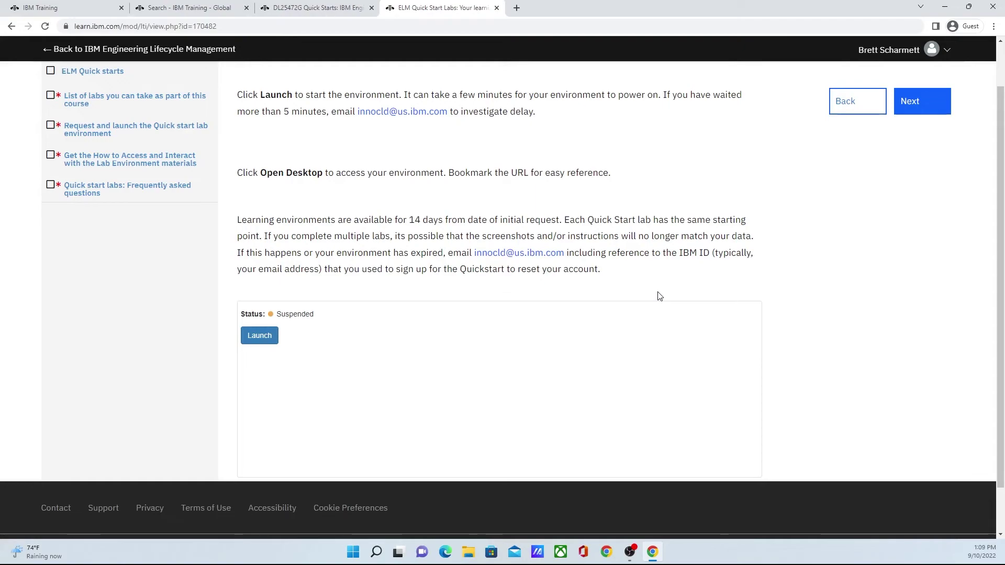
Go to My Learning and find the ELM Quick Tour course (DL25472G) under Favorites.
{"action": "scroll", "coordinate": [370, 105], "scroll_direction": "up", "scroll_amount": 1}
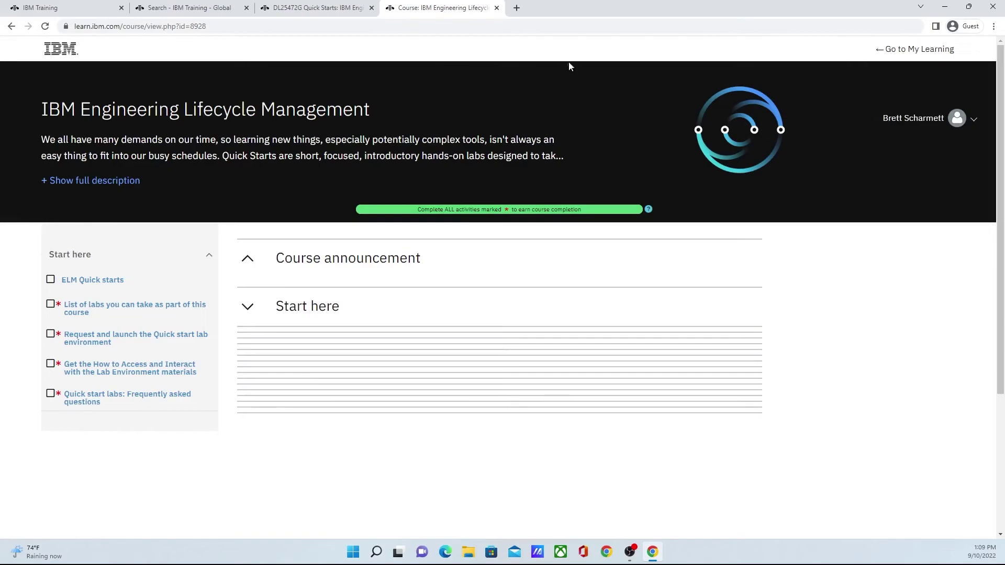
{"action": "left_click", "coordinate": [886, 51]}
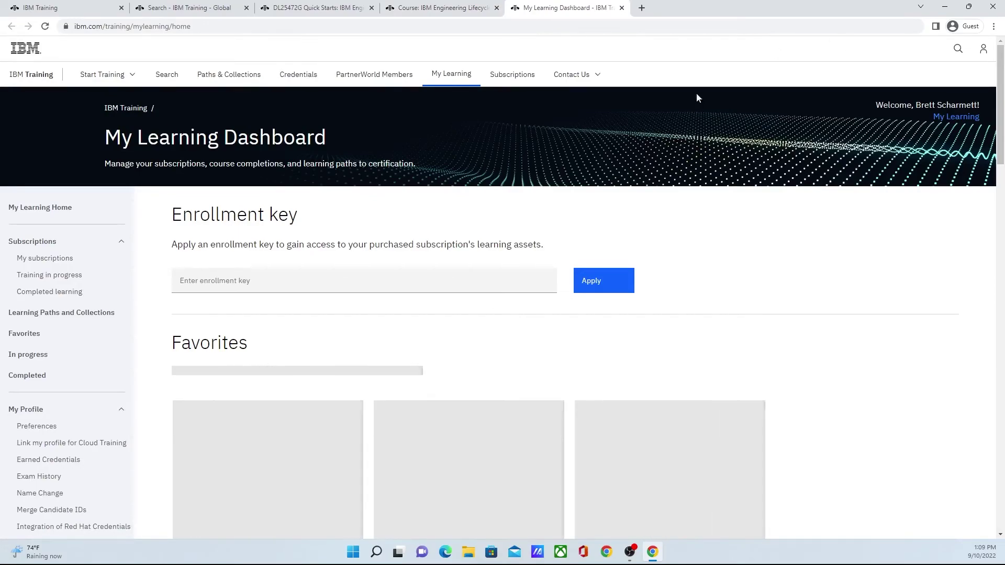
{"action": "scroll", "coordinate": [576, 181], "scroll_direction": "down", "scroll_amount": 2}
{"action": "scroll", "coordinate": [526, 241], "scroll_direction": "down", "scroll_amount": 2}
{"action": "scroll", "coordinate": [517, 244], "scroll_direction": "down", "scroll_amount": 2}
{"action": "scroll", "coordinate": [507, 247], "scroll_direction": "up", "scroll_amount": 2}
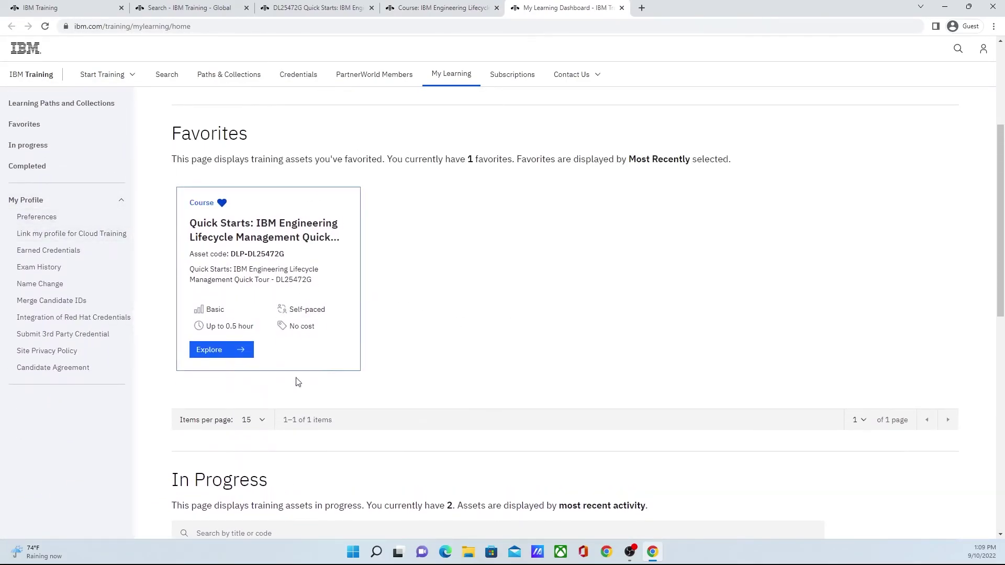